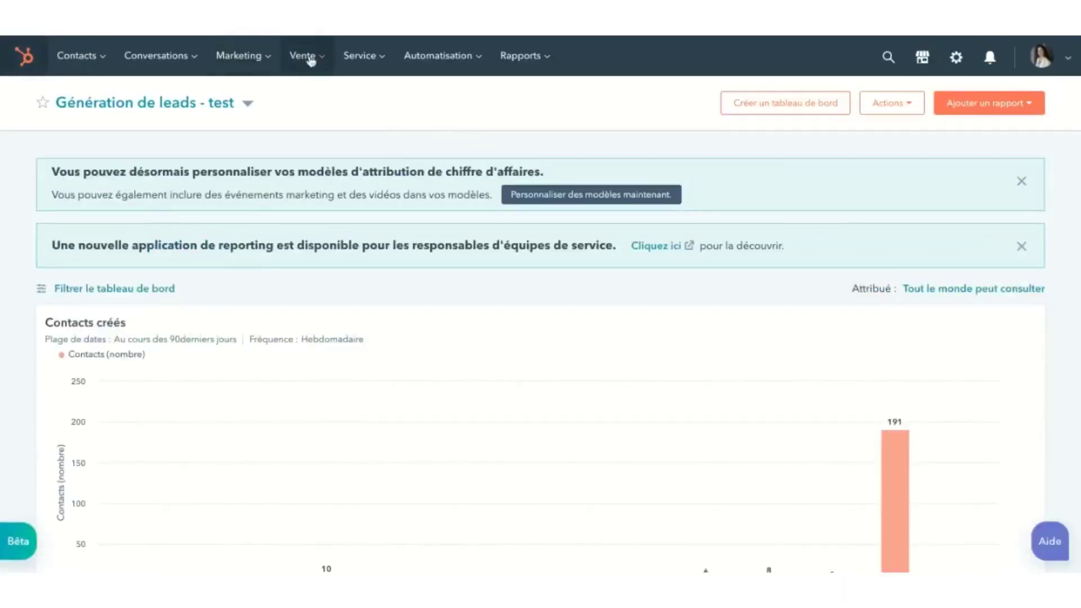
Copy the website embed code of the default "Rendez-vous de 60 min, 30 min et 15 min" scheduling link in Réunions and close its widget window.
click(309, 56)
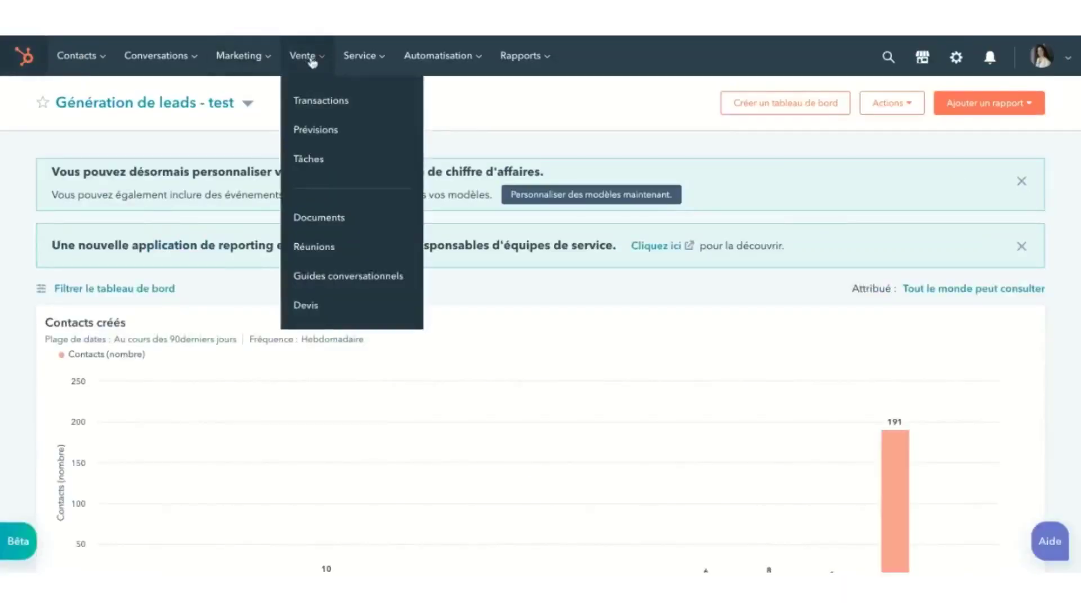
click(330, 243)
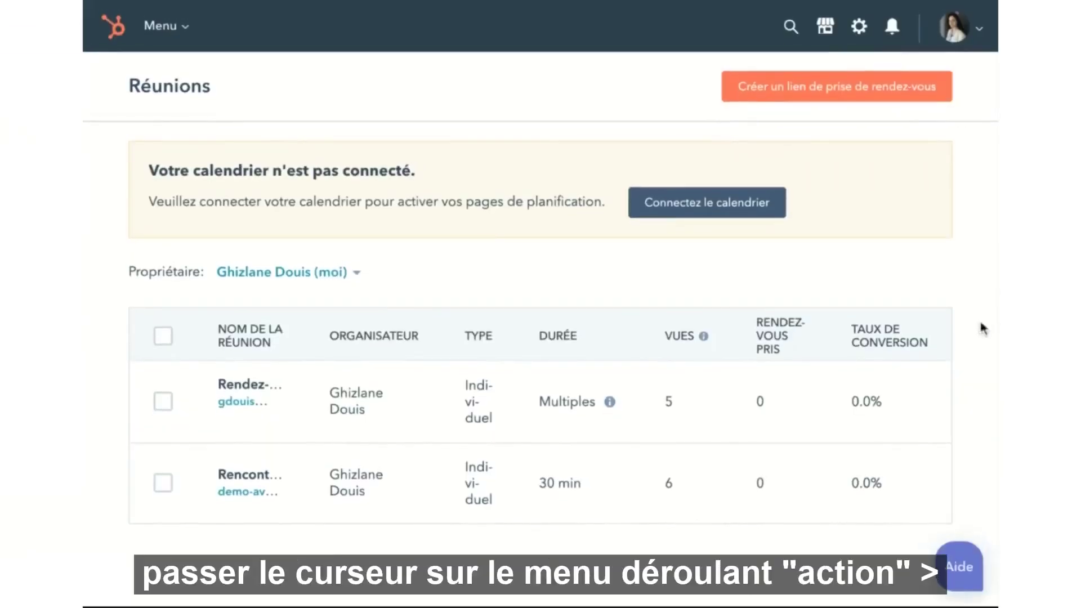
mouse_move(806, 394)
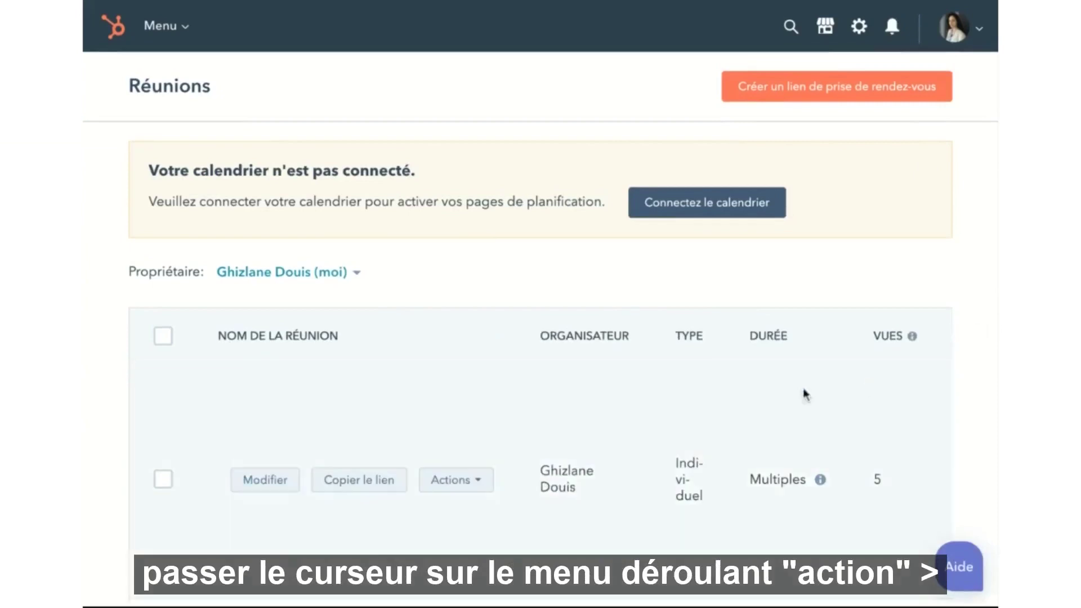
click(480, 483)
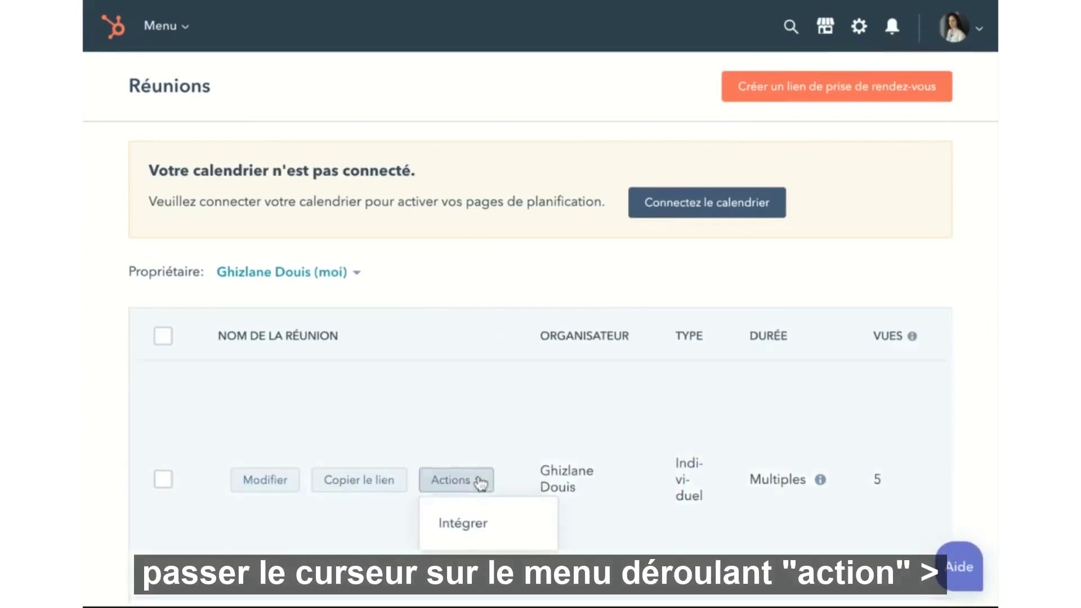
click(485, 522)
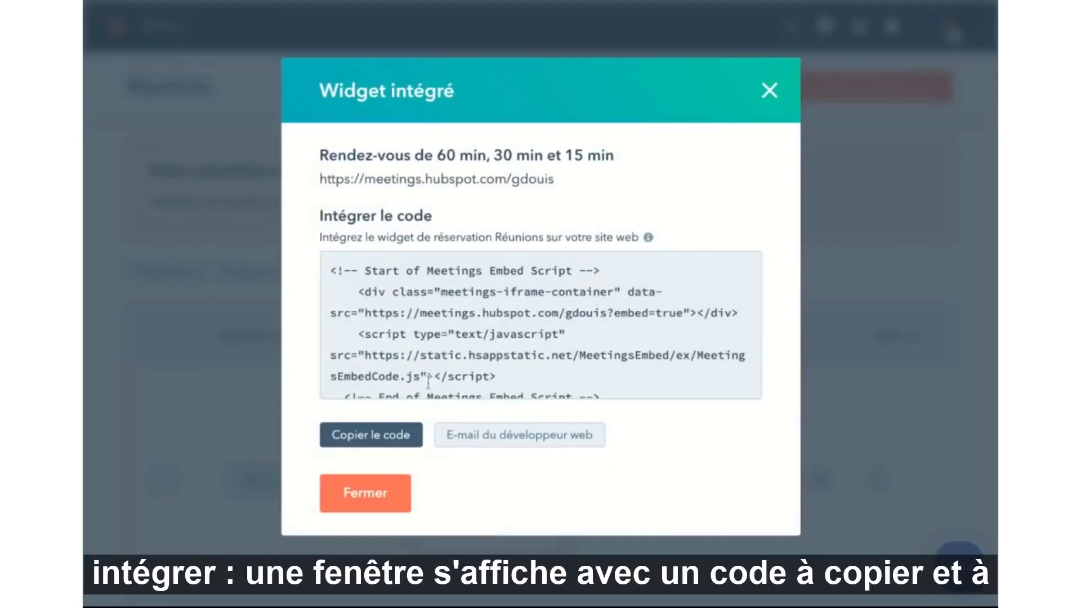
click(401, 431)
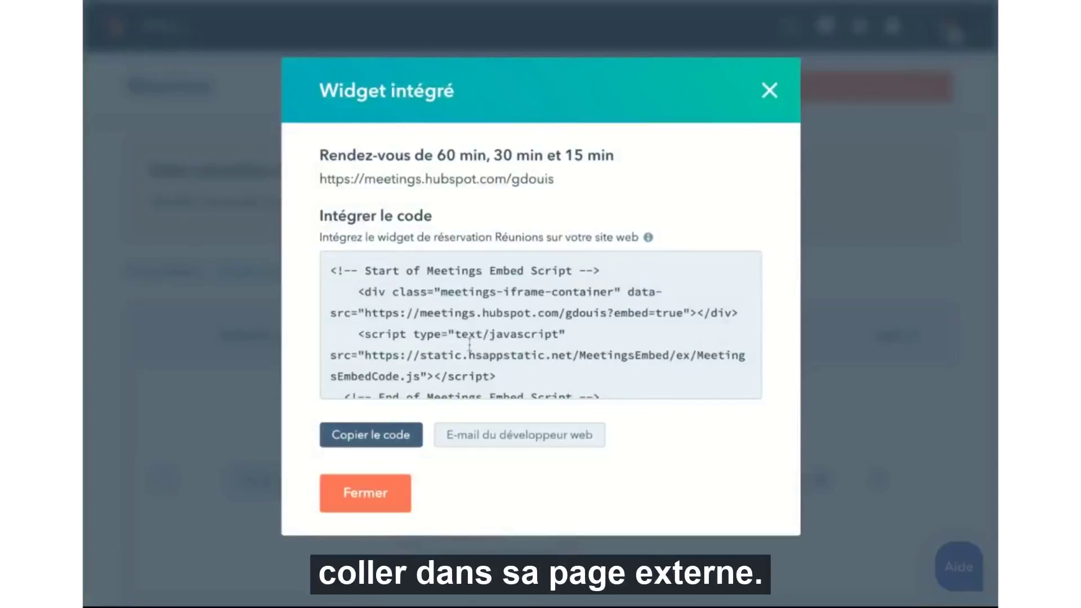
click(376, 493)
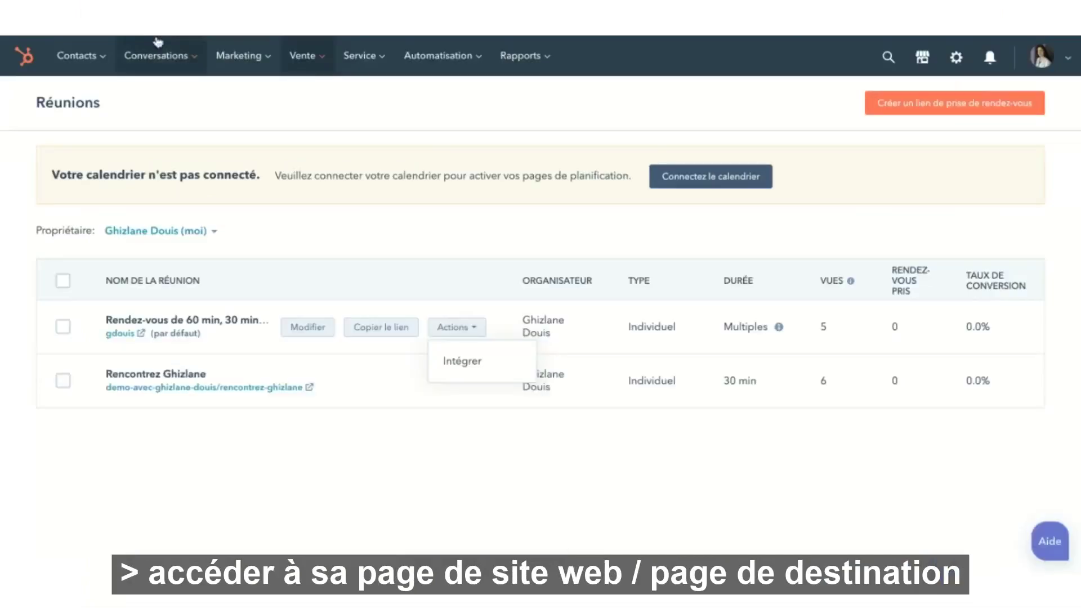
Open the website page "landing page - test" for editing.
click(220, 59)
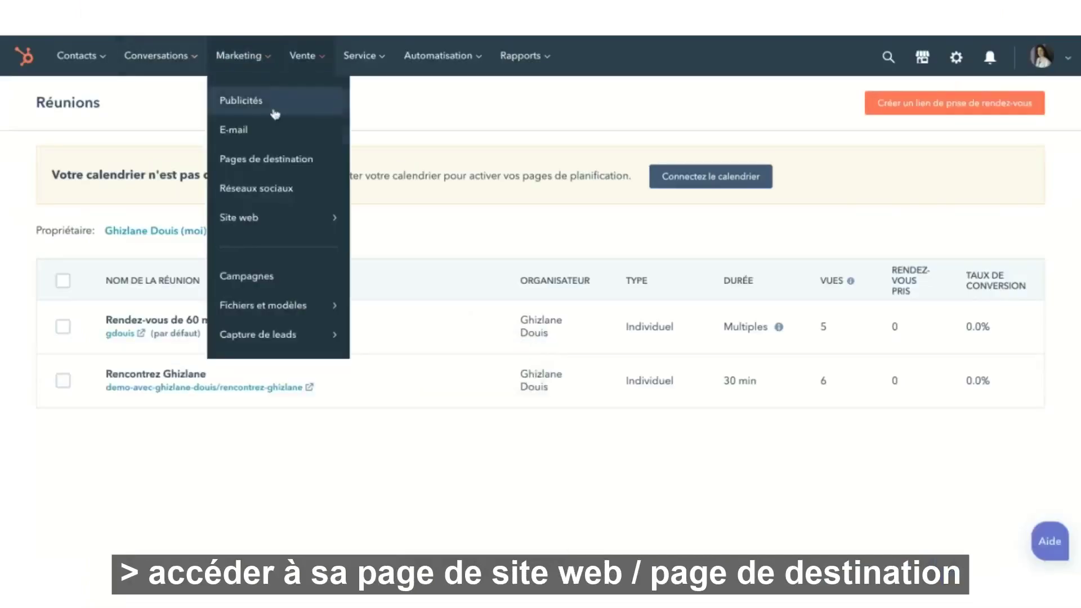
click(271, 162)
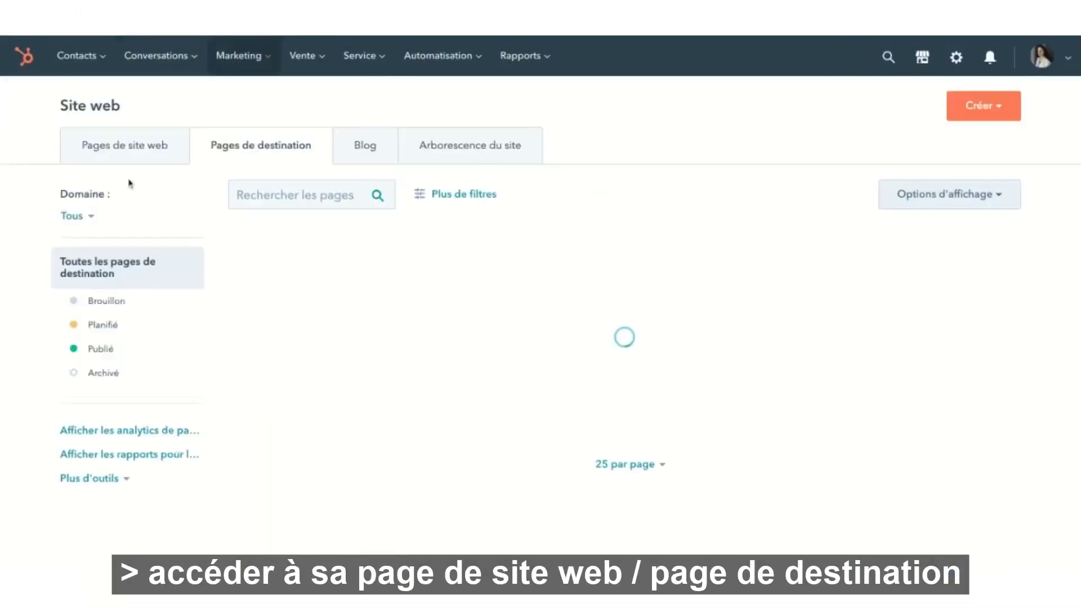
click(127, 152)
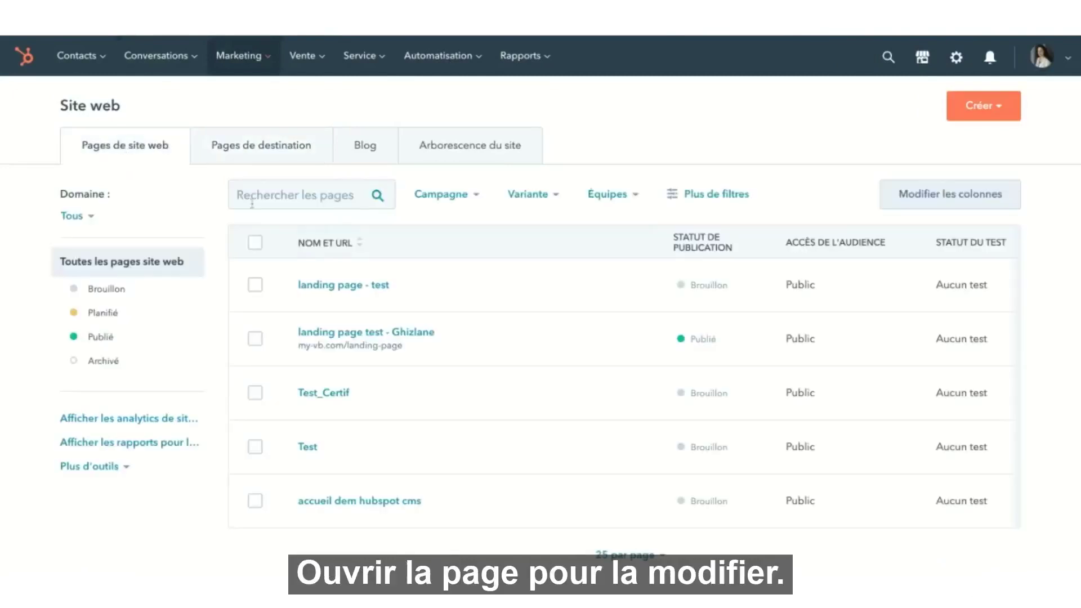
click(338, 284)
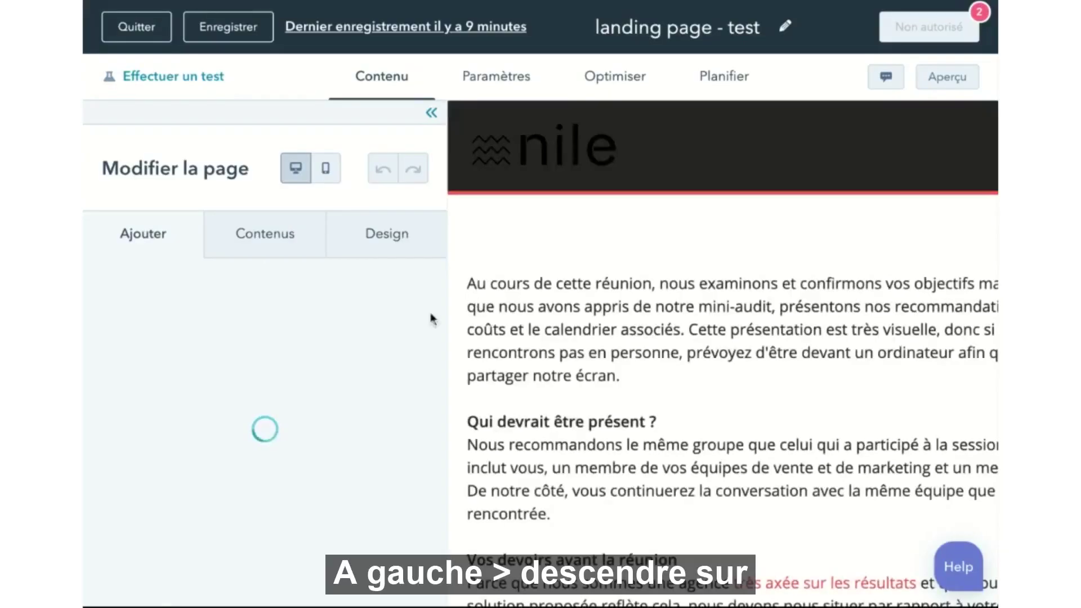
Add a Réunions module from the common modules below the last paragraph of the page.
scroll(356, 354, down, 8)
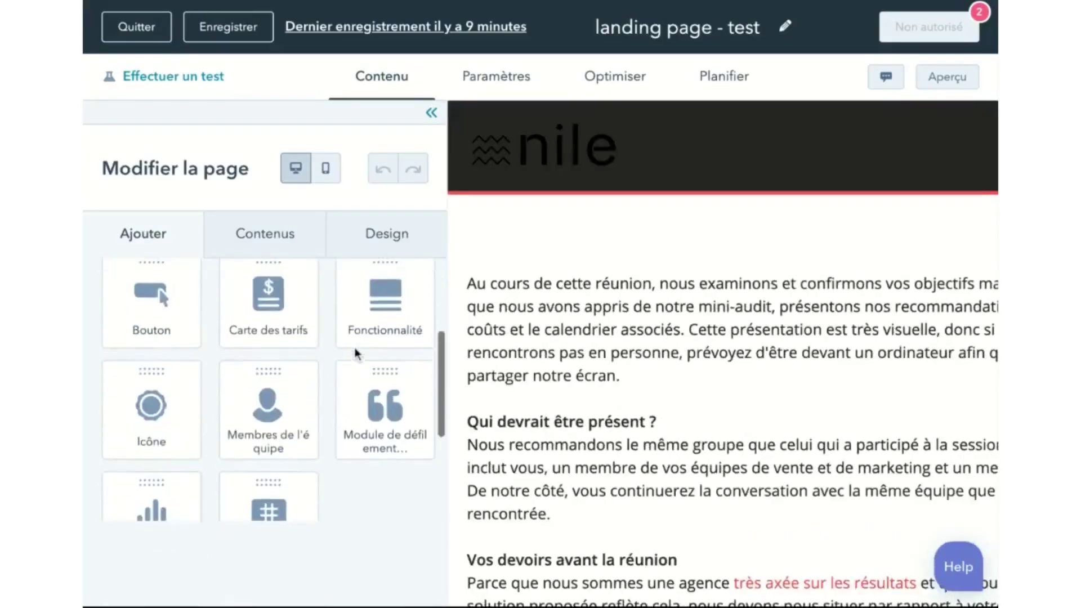
scroll(280, 399, down, 2)
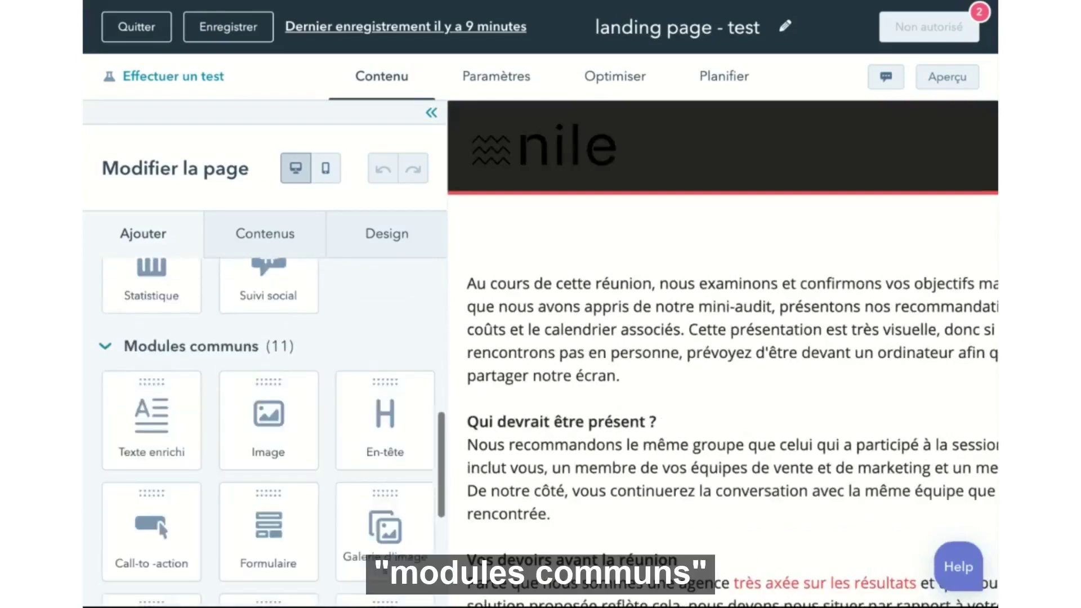
scroll(280, 399, down, 8)
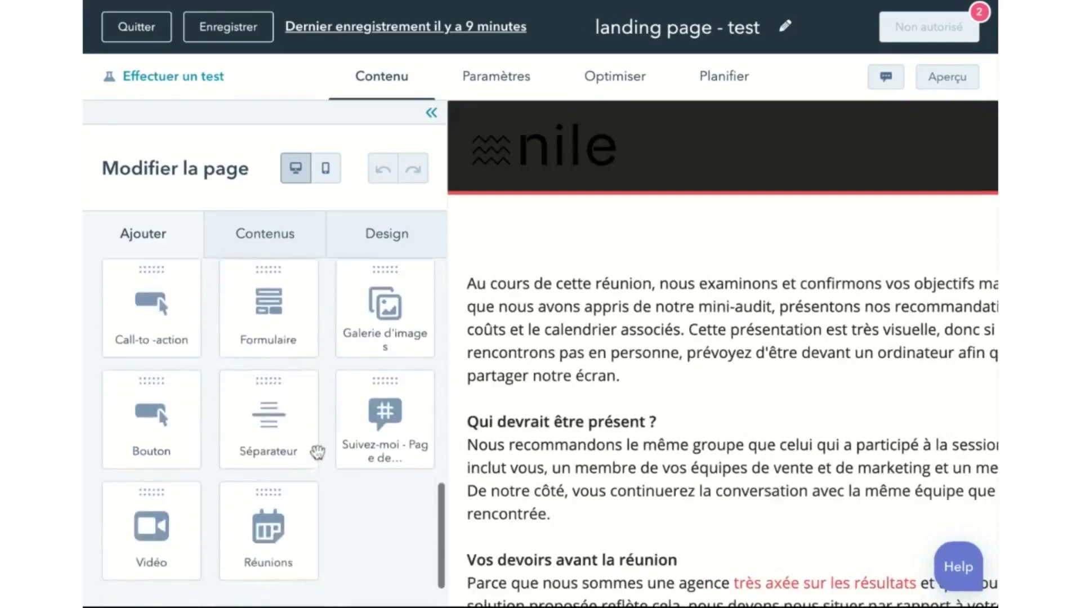
scroll(619, 395, down, 6)
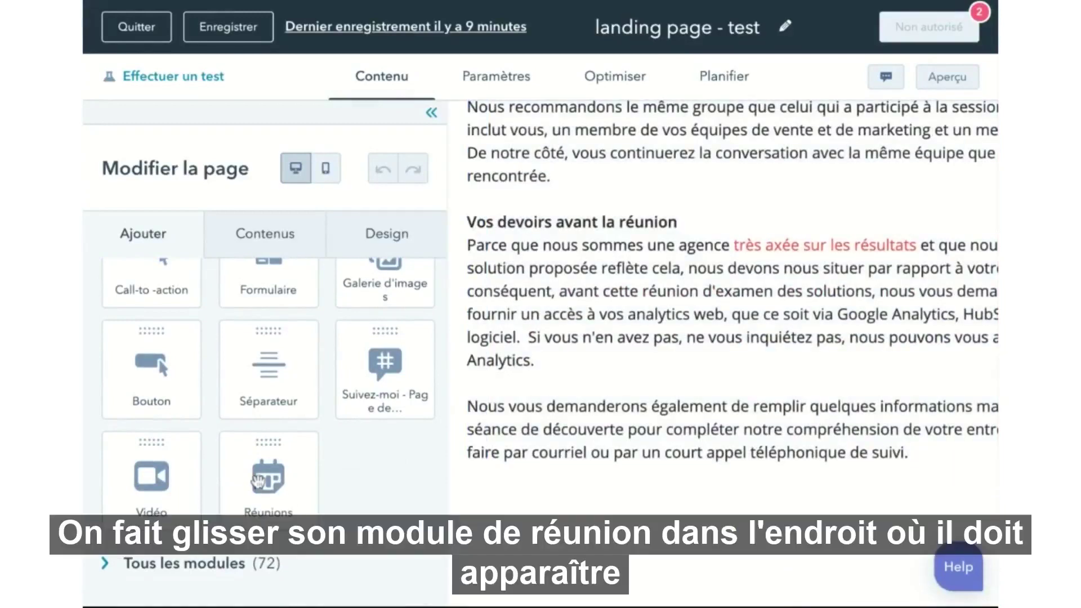
drag(257, 480, 641, 481)
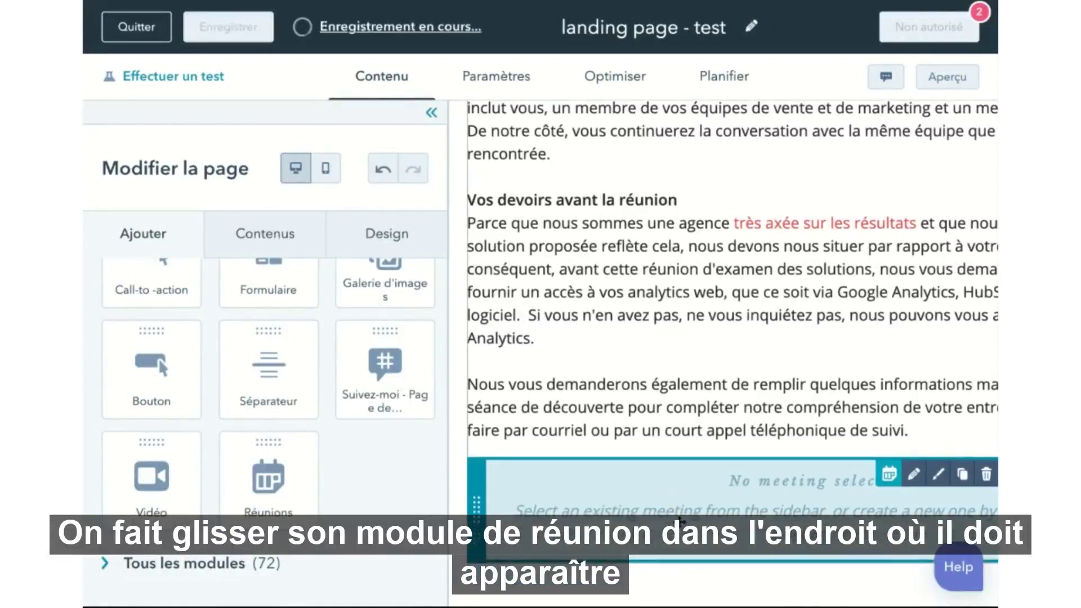
Set the new Réunions module's scheduling link to "Réunion de 60 min, 30 min et 15 min" and apply the changes.
click(783, 502)
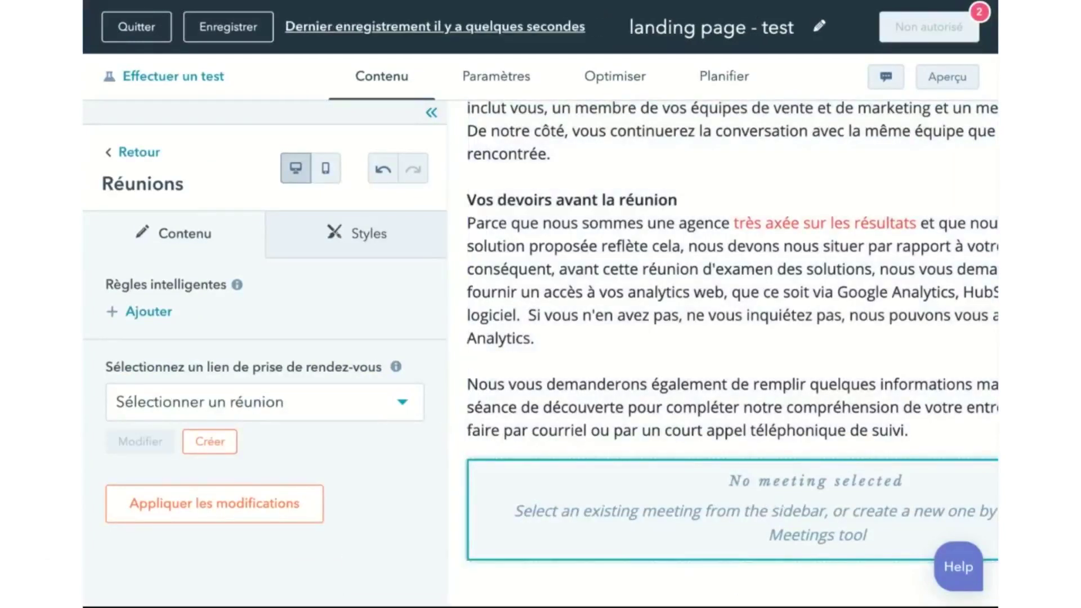
click(265, 402)
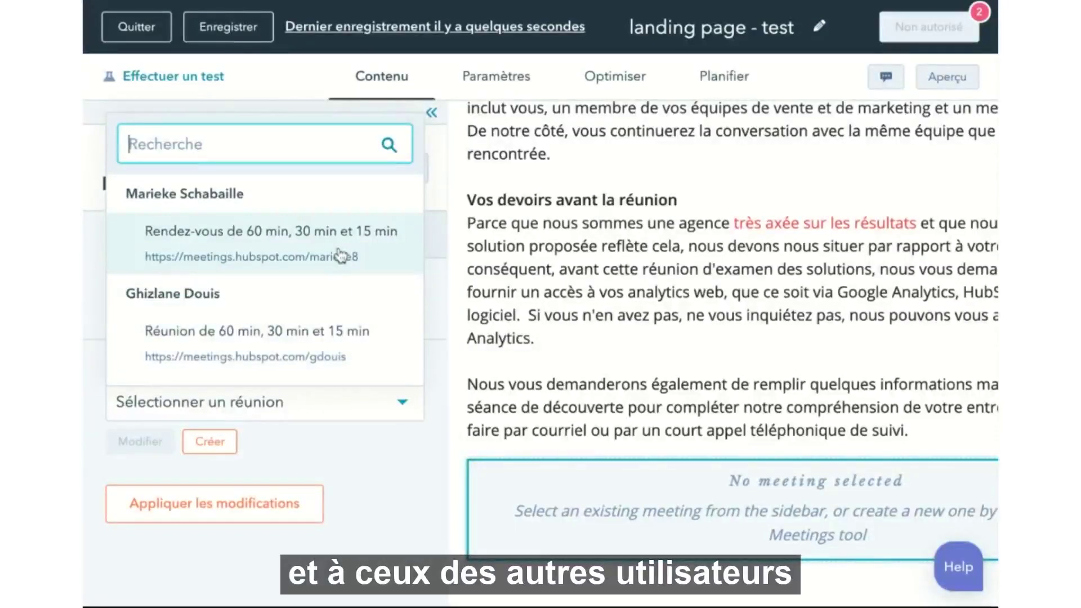
click(304, 338)
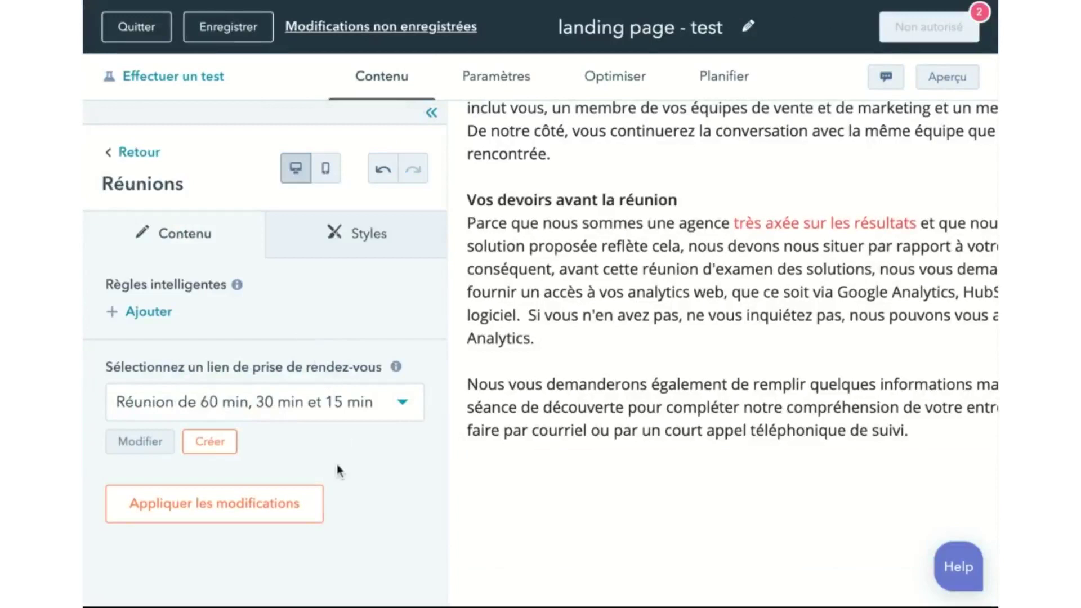
click(285, 516)
click(284, 516)
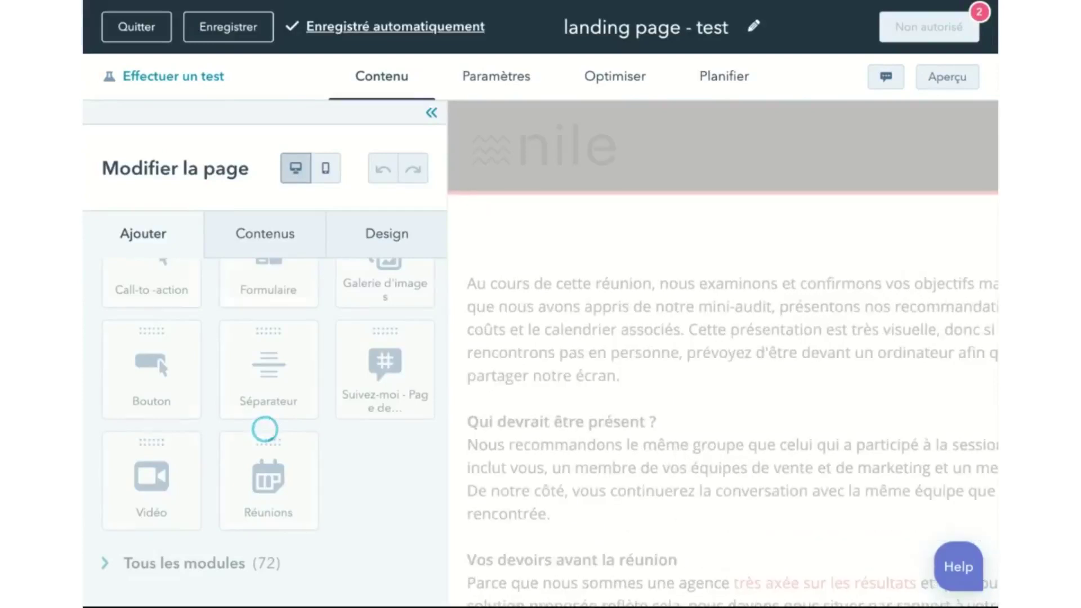
Preview the page in the mobile view and examine the embedded meeting calendar.
scroll(732, 354, down, 8)
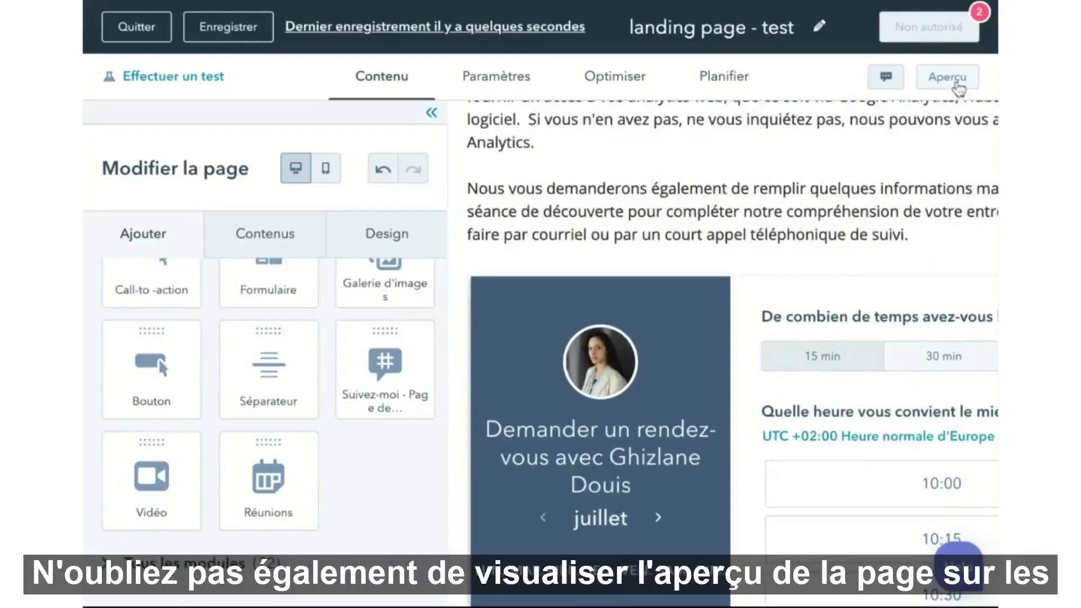
click(957, 87)
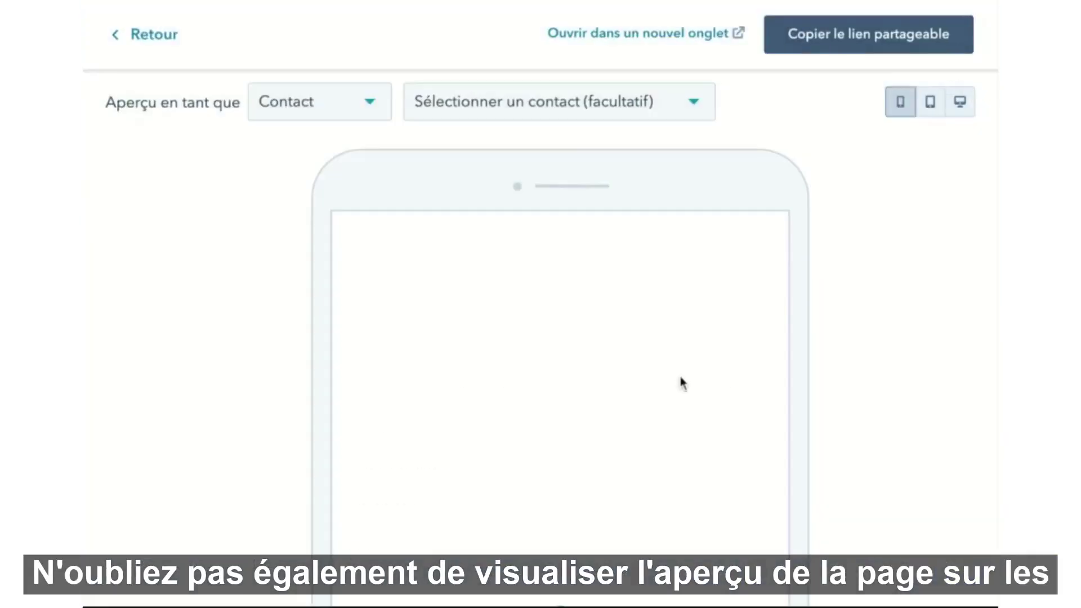
scroll(683, 383, down, 15)
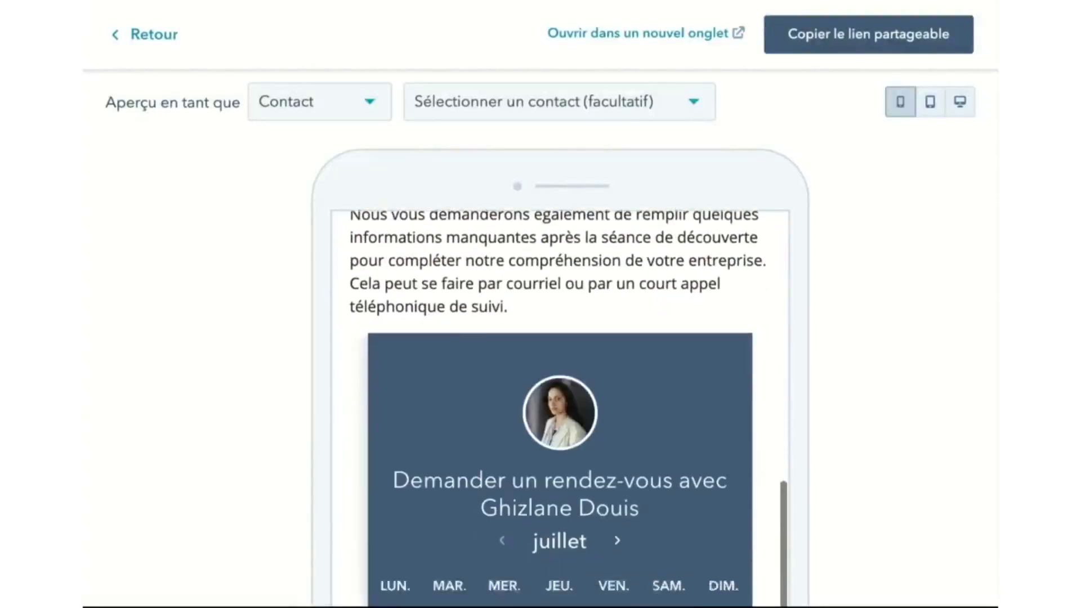
scroll(561, 405, down, 4)
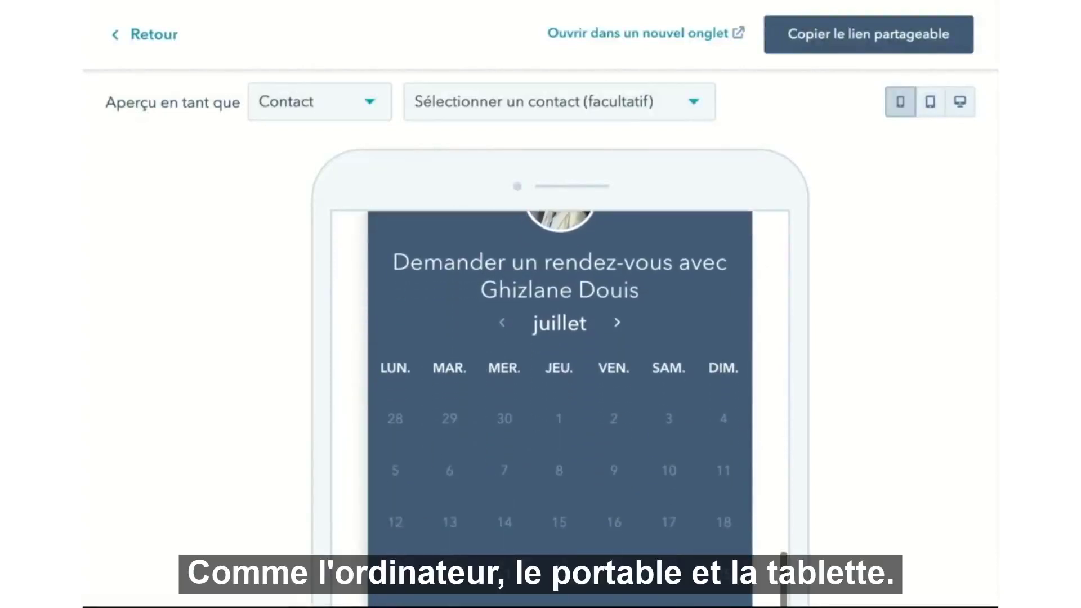
Preview the page in the desktop view, examine the calendar and time slots, and return to the page editor.
click(960, 103)
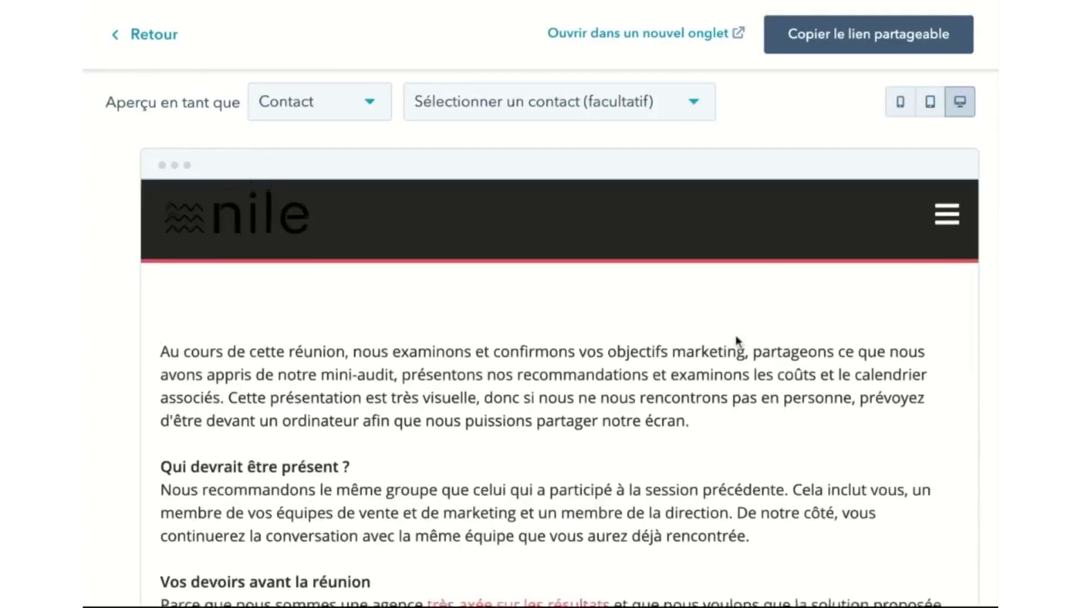
scroll(737, 341, down, 12)
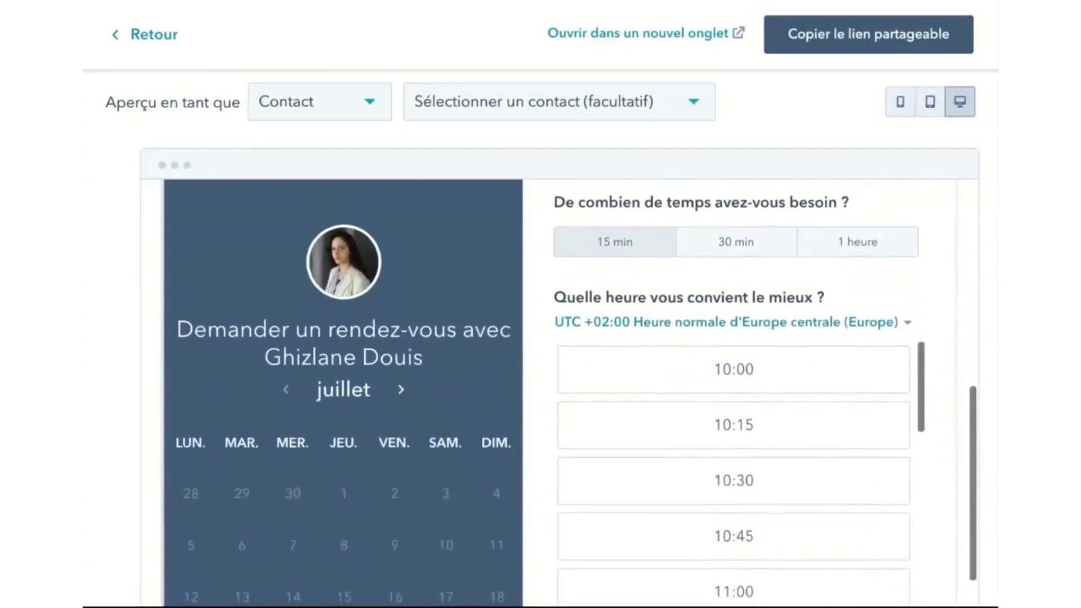
scroll(569, 394, down, 3)
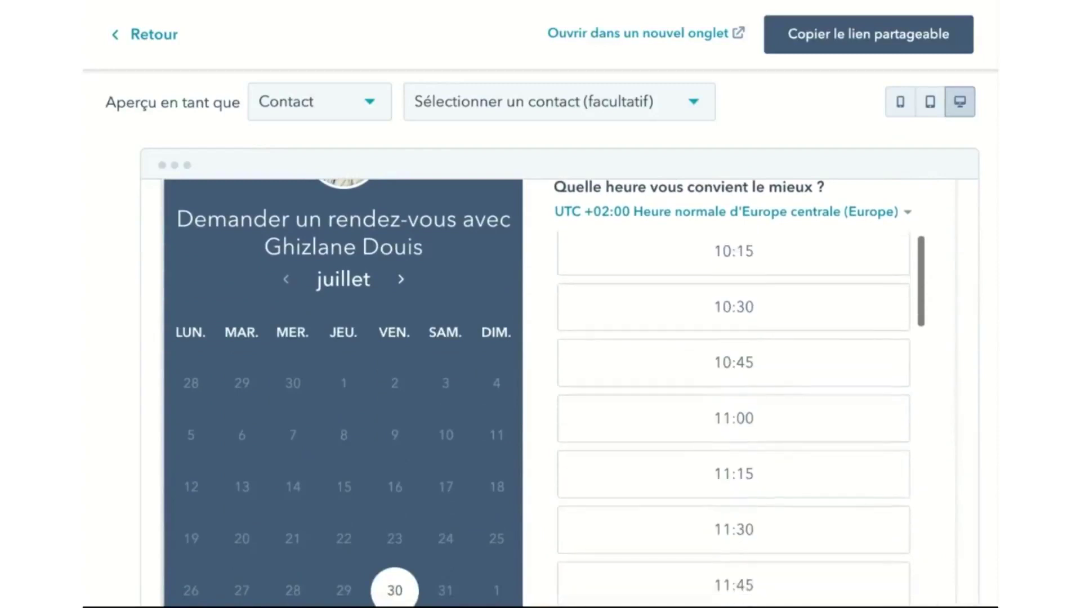
scroll(734, 419, up, 2)
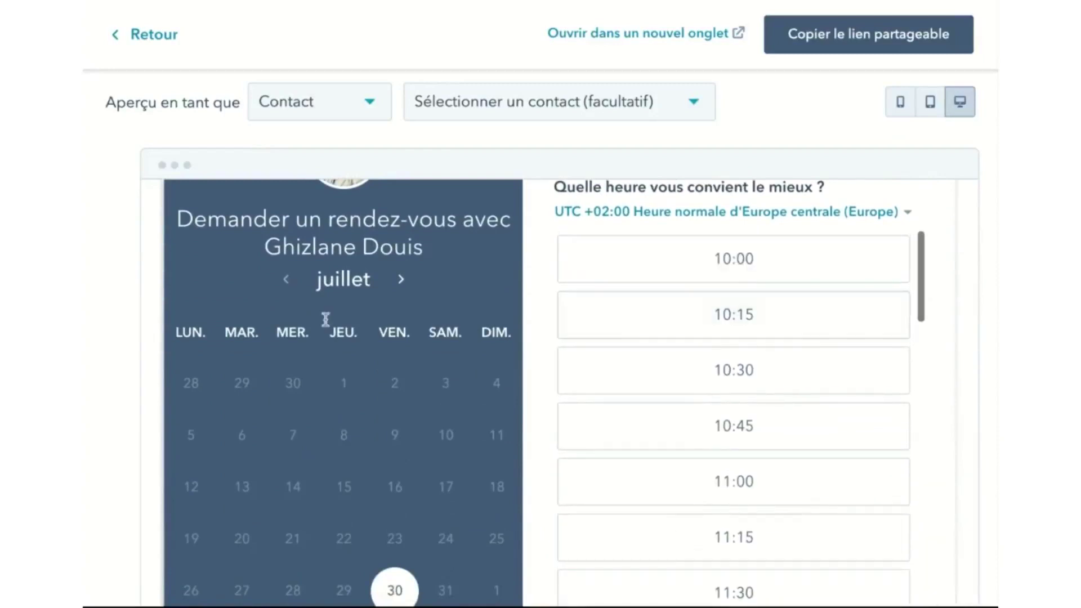
click(169, 37)
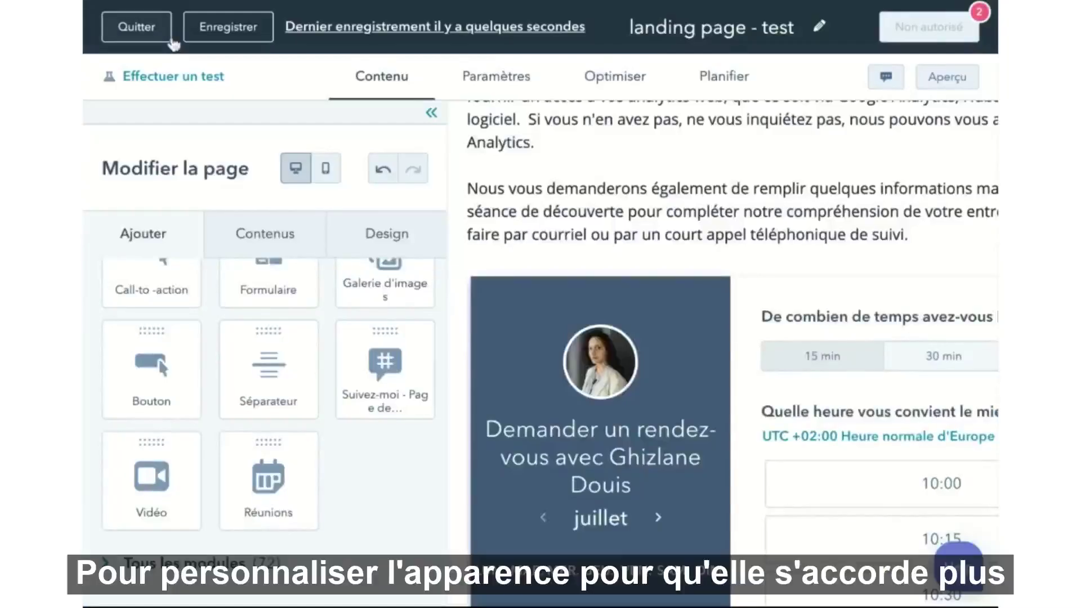
Leave the page editor and open the brand colours in the account's default settings under Branding.
click(148, 28)
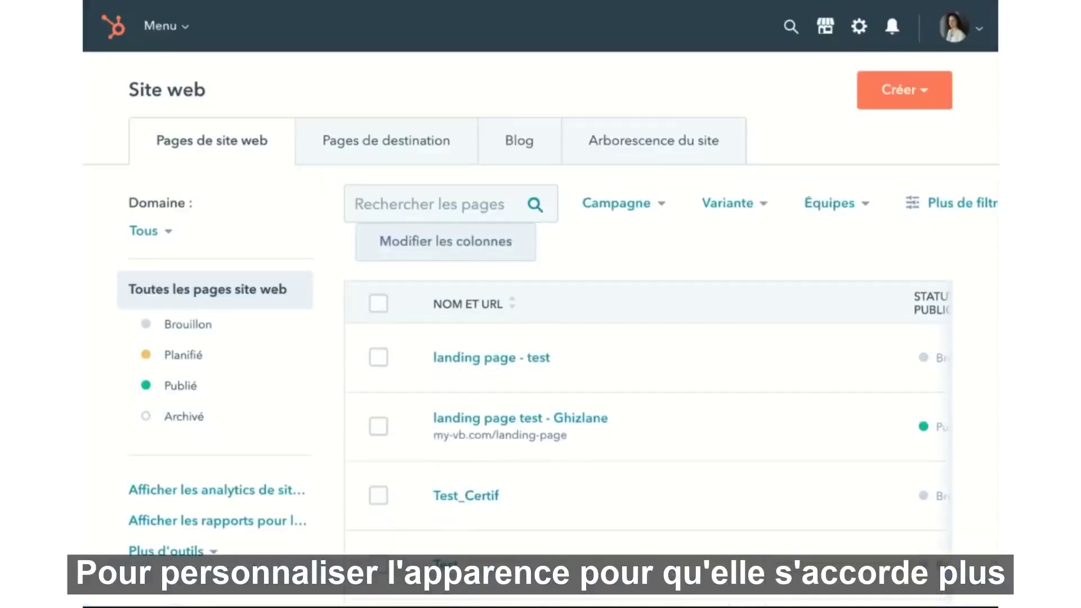
click(163, 28)
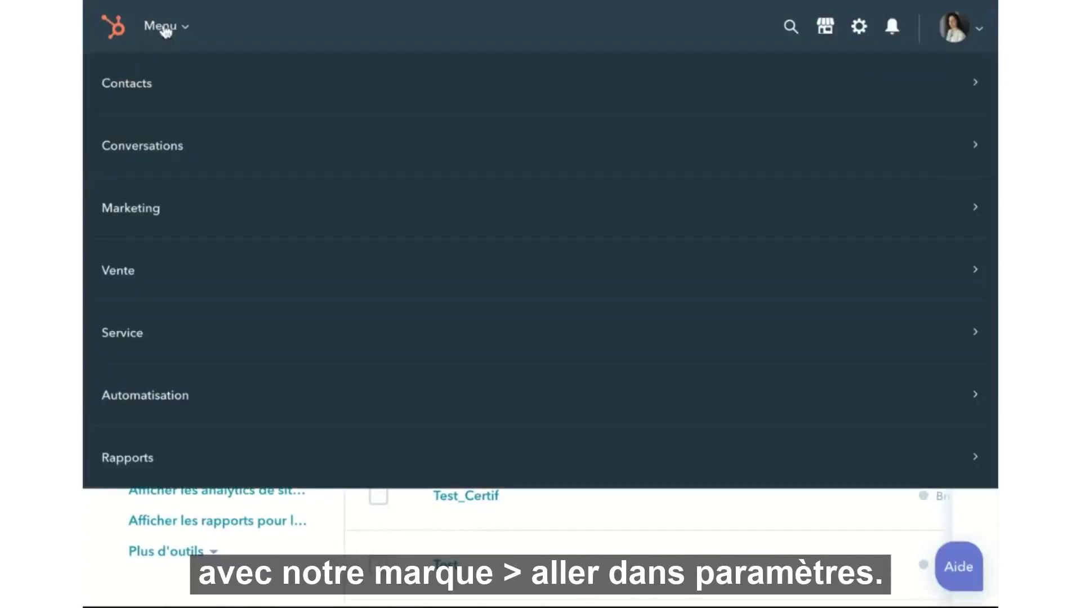
click(860, 29)
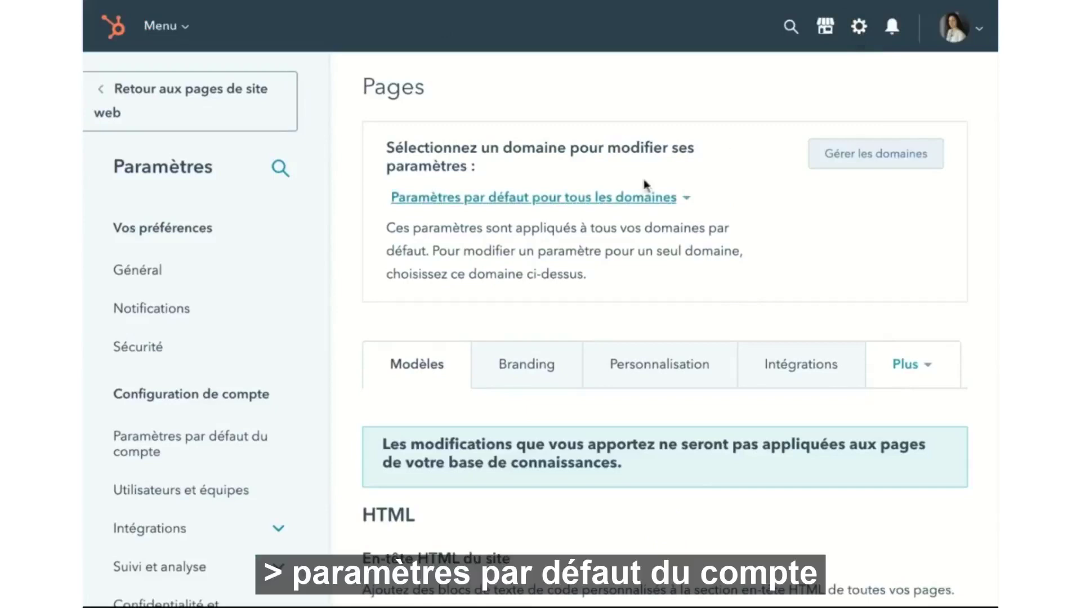
click(229, 442)
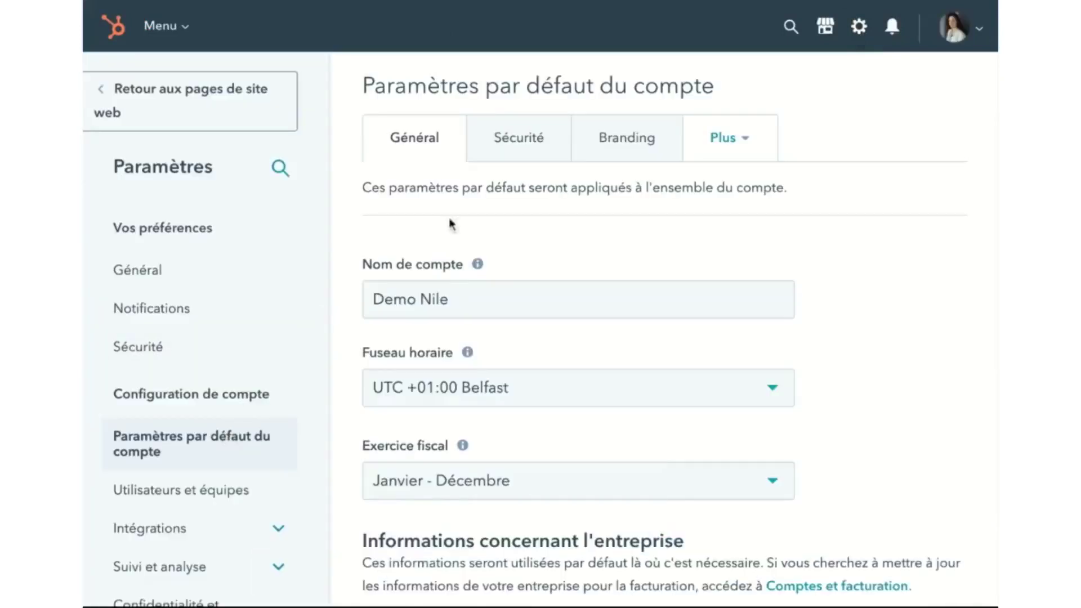
click(612, 157)
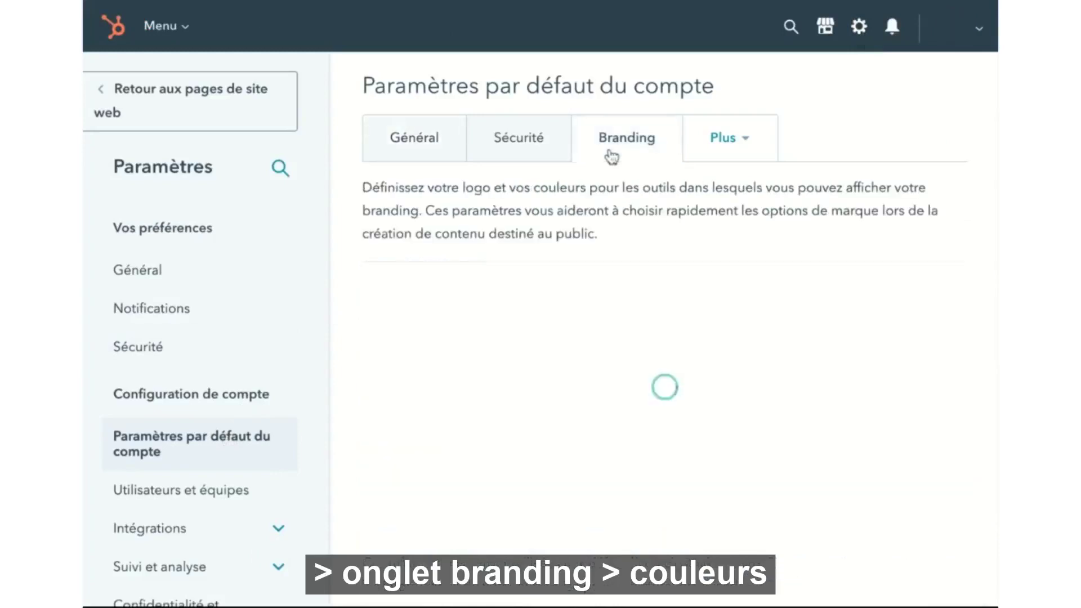
click(491, 328)
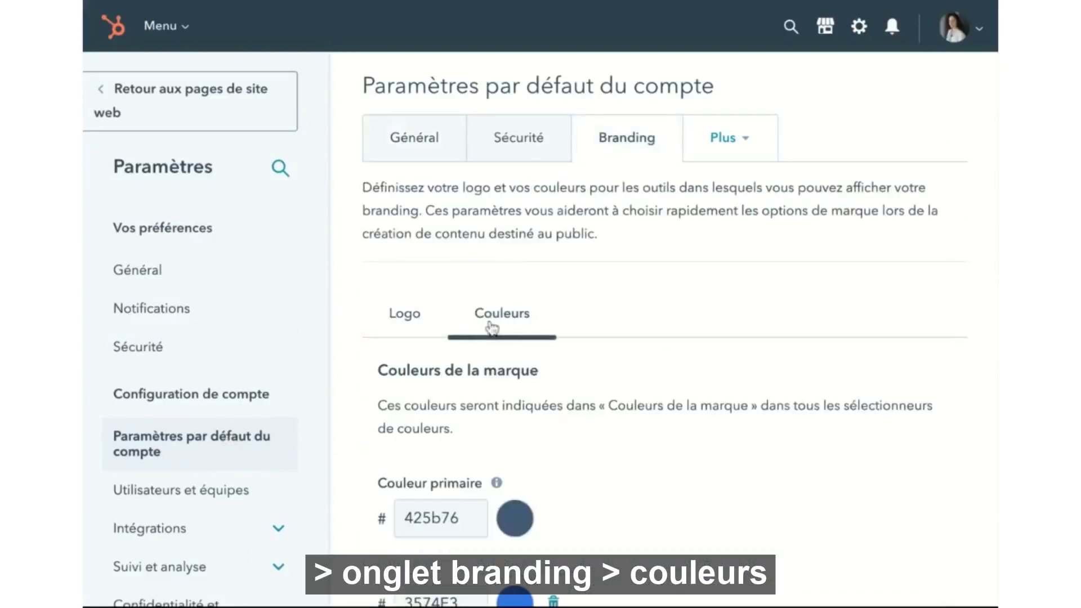
Review the primary and additional brand colours in the account's Couleurs de la marque settings.
scroll(636, 434, down, 5)
scroll(636, 434, down, 1)
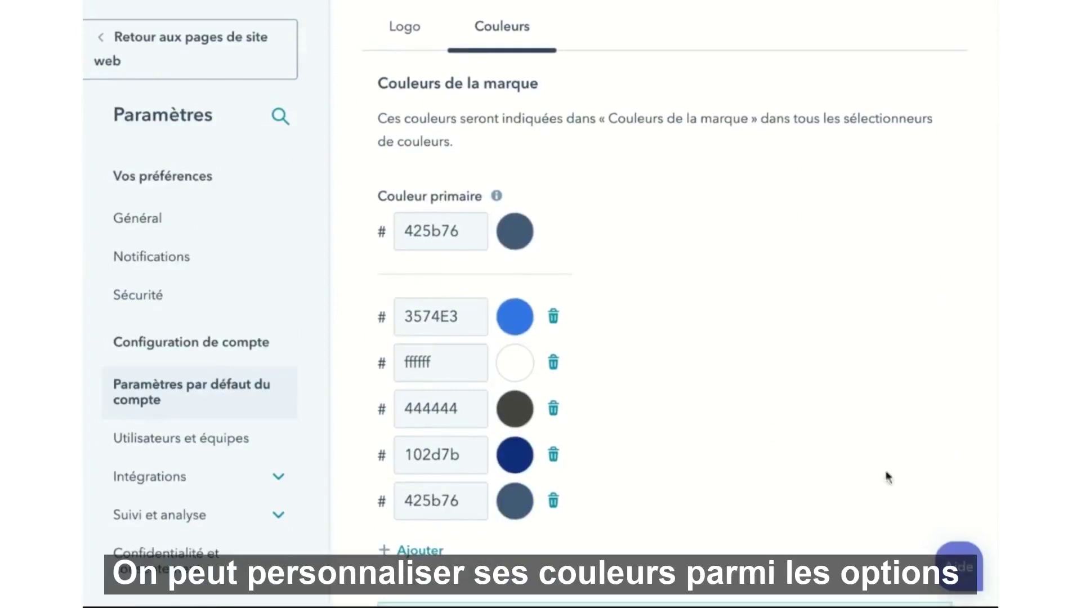
scroll(635, 442, down, 2)
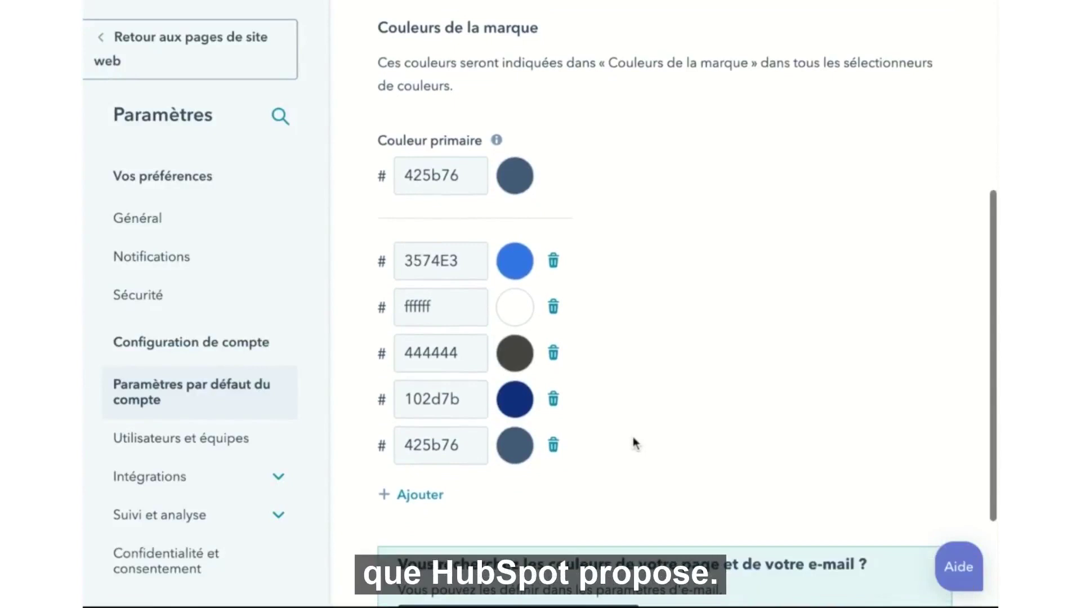
scroll(635, 443, down, 1)
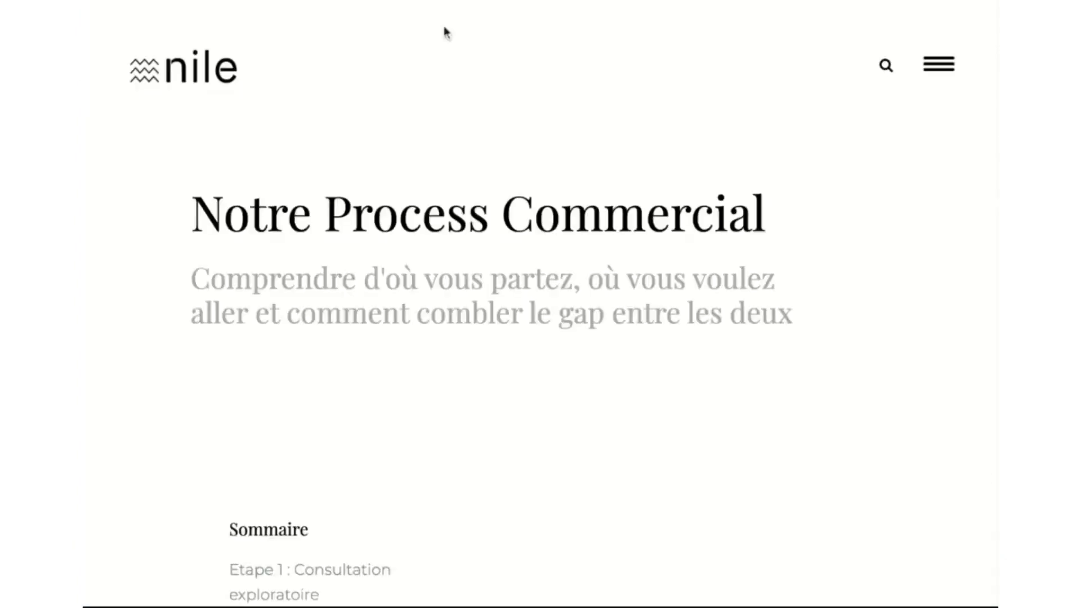
Examine the live "Notre Process Commercial" page down to the meeting calendar embedded under "Discutez avec nos experts".
scroll(546, 216, down, 10)
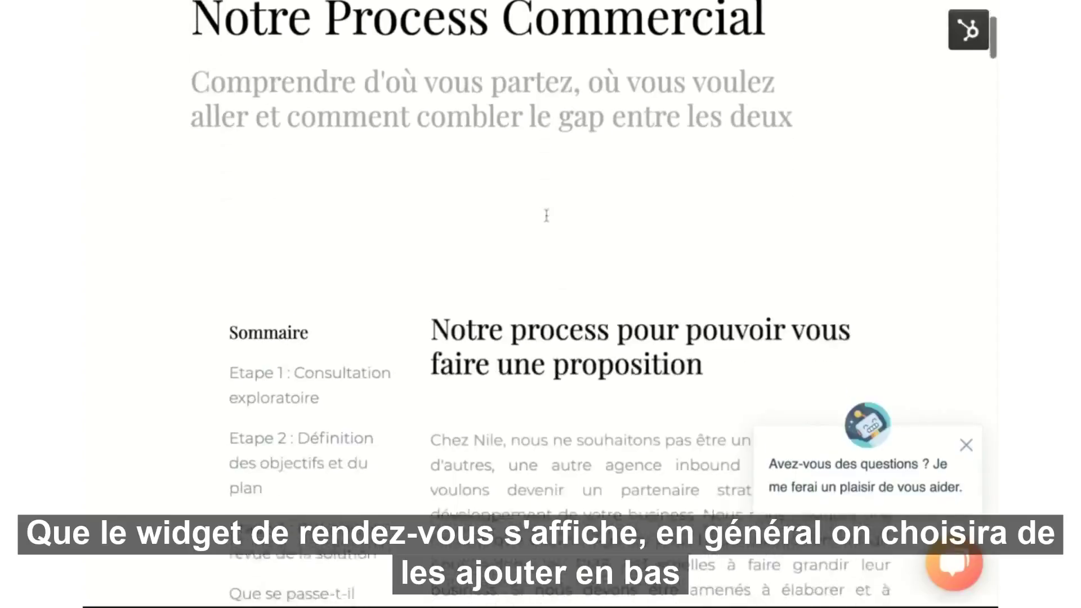
scroll(659, 281, down, 20)
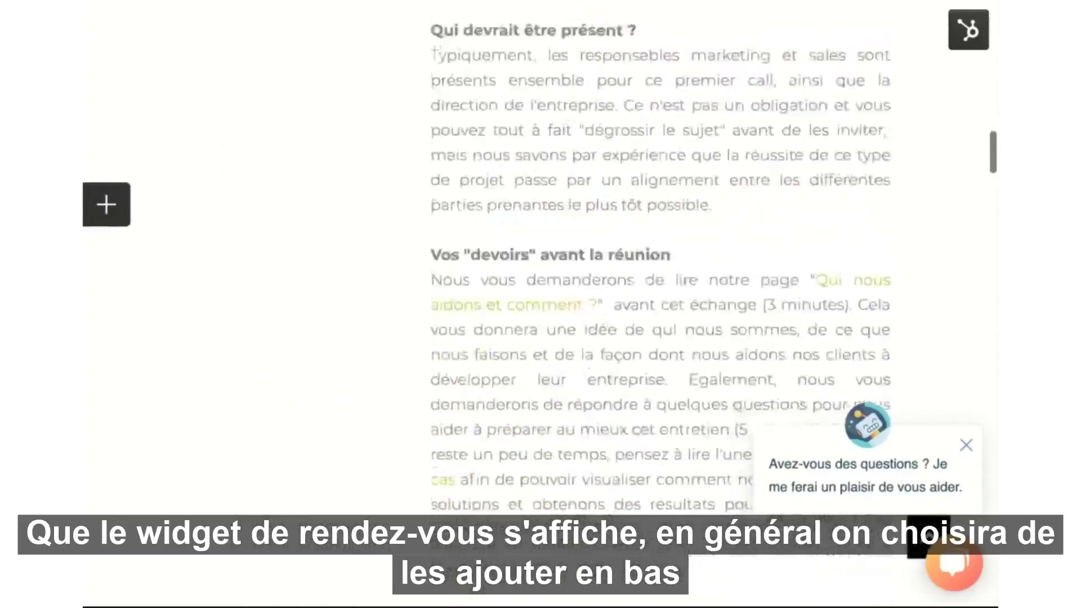
scroll(659, 282, down, 20)
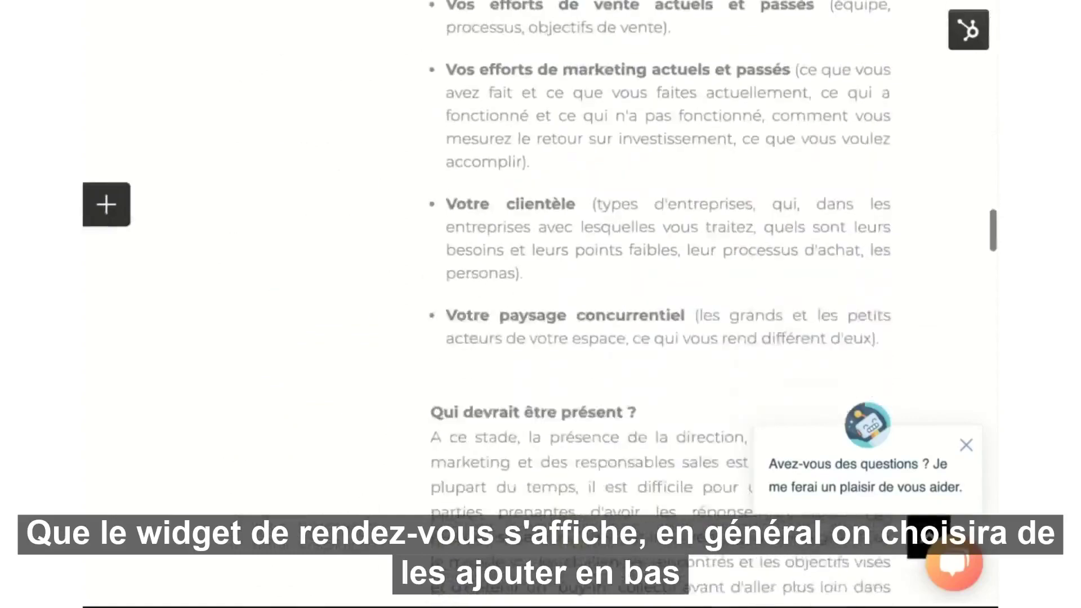
scroll(659, 281, down, 20)
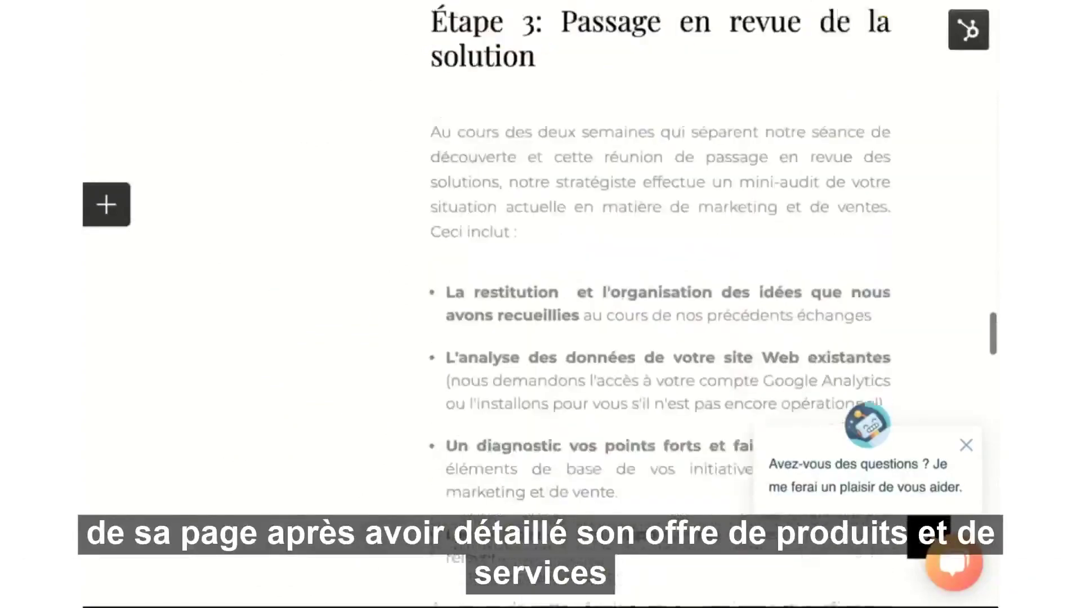
scroll(659, 282, down, 20)
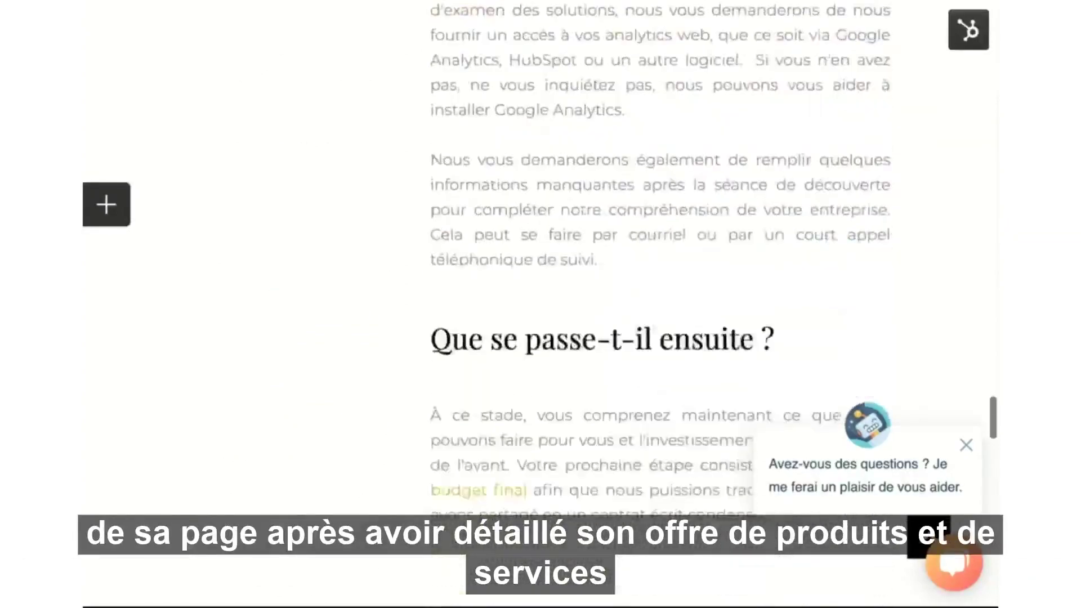
scroll(659, 281, down, 5)
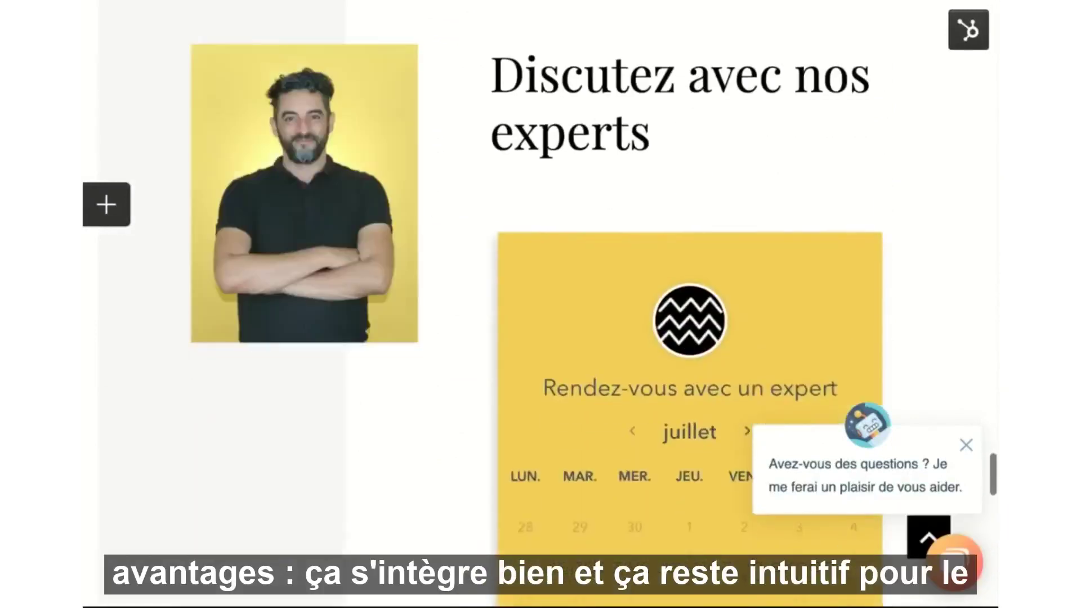
scroll(659, 282, down, 3)
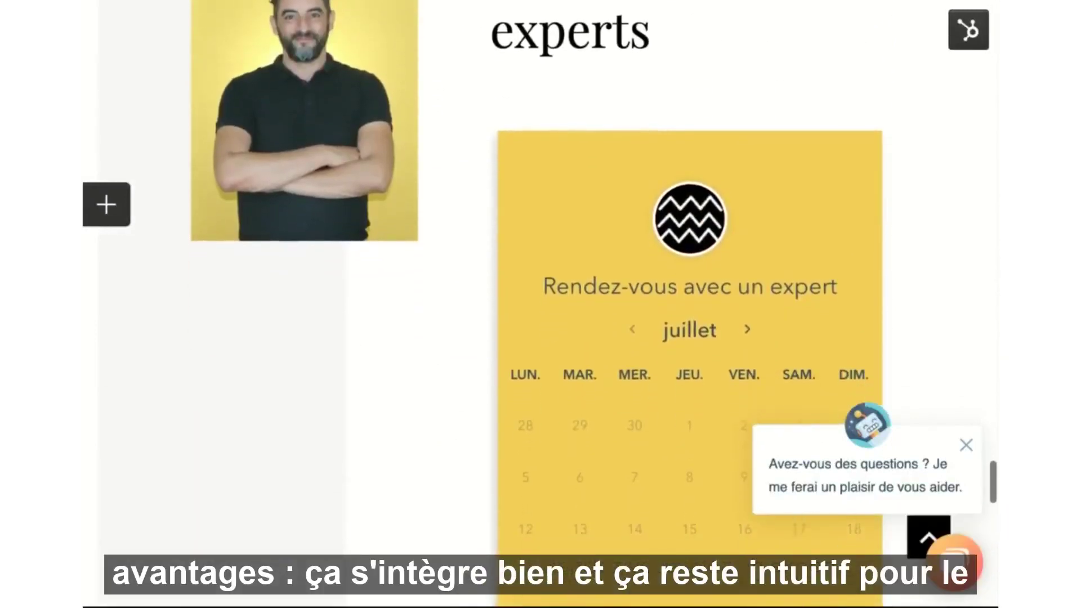
scroll(659, 282, down, 4)
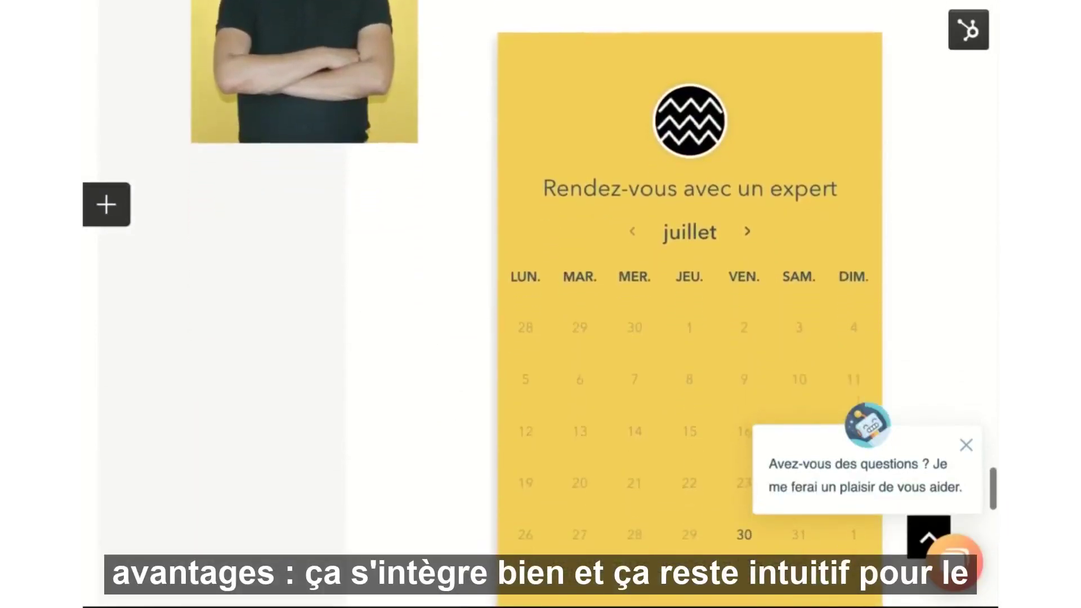
scroll(742, 382, down, 1)
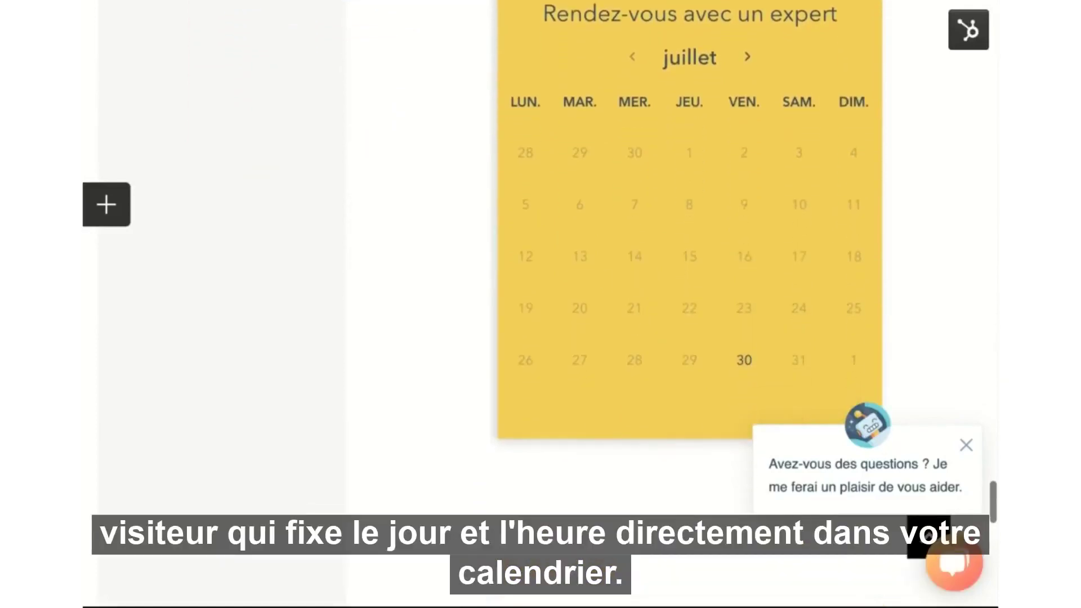
Choose 30 July at 12:45 in the embedded expert meeting calendar and examine the visitor's contact details form.
click(743, 361)
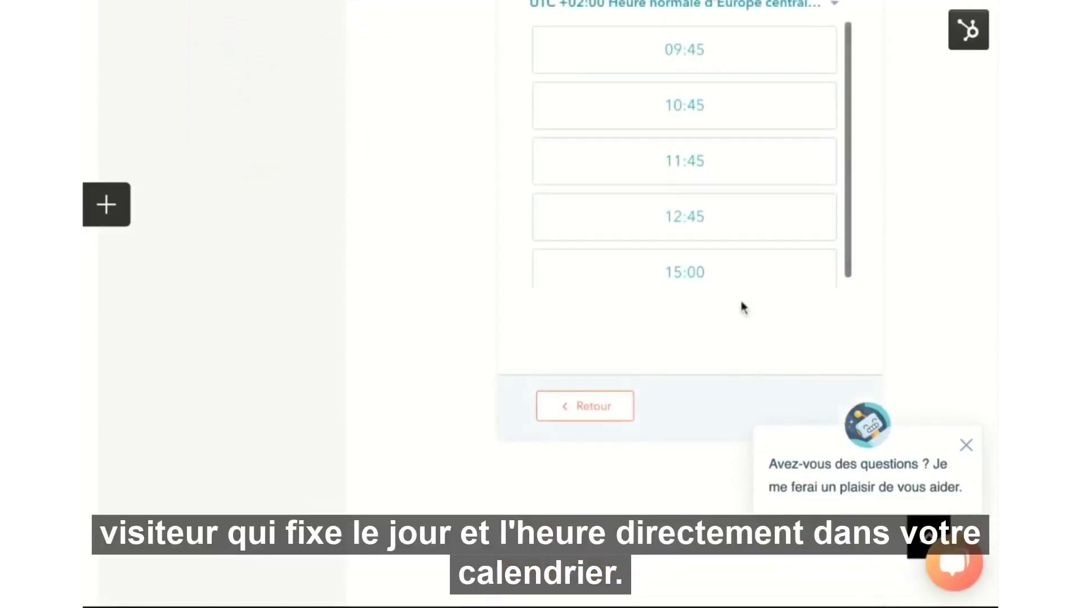
click(748, 225)
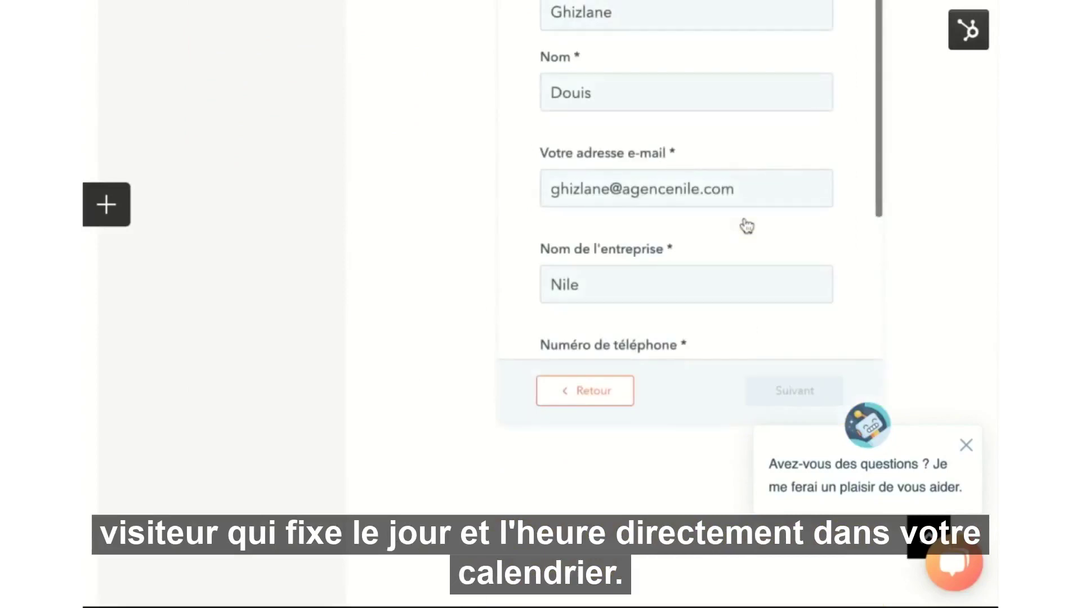
scroll(747, 225, up, 3)
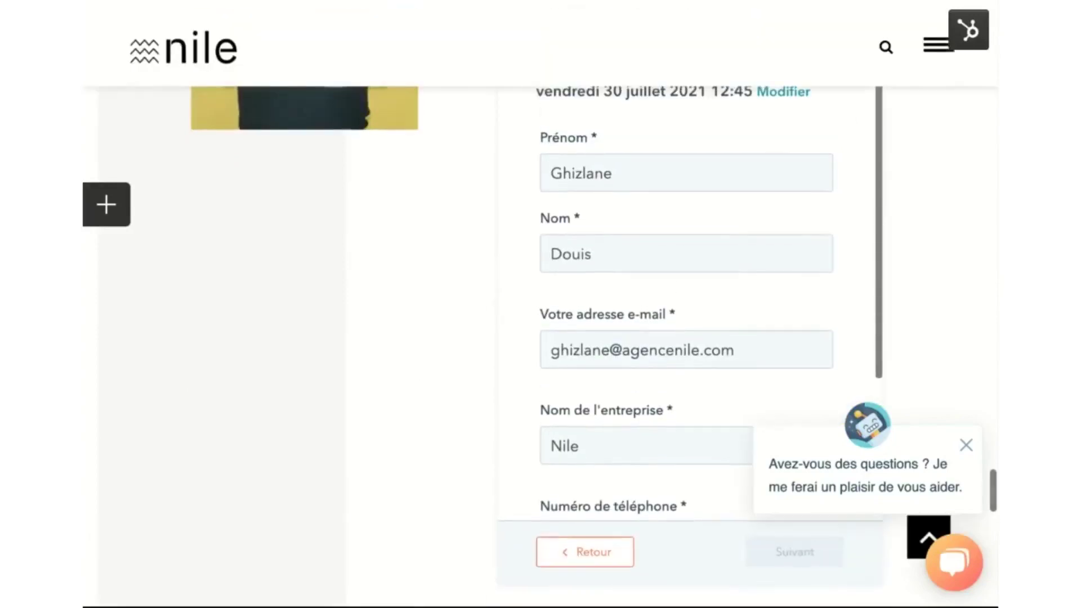
triple_click(752, 338)
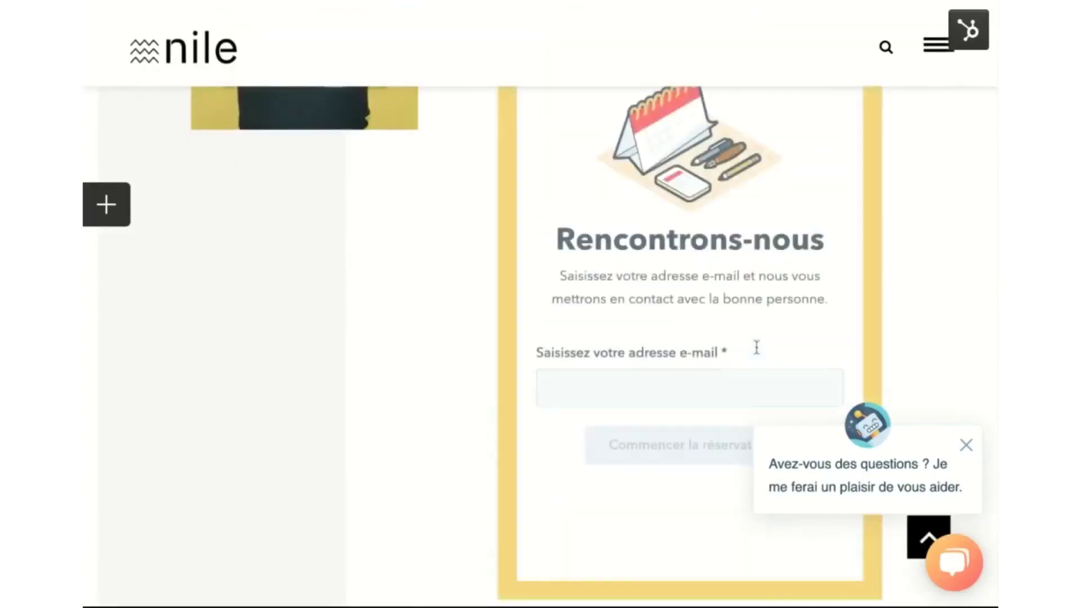